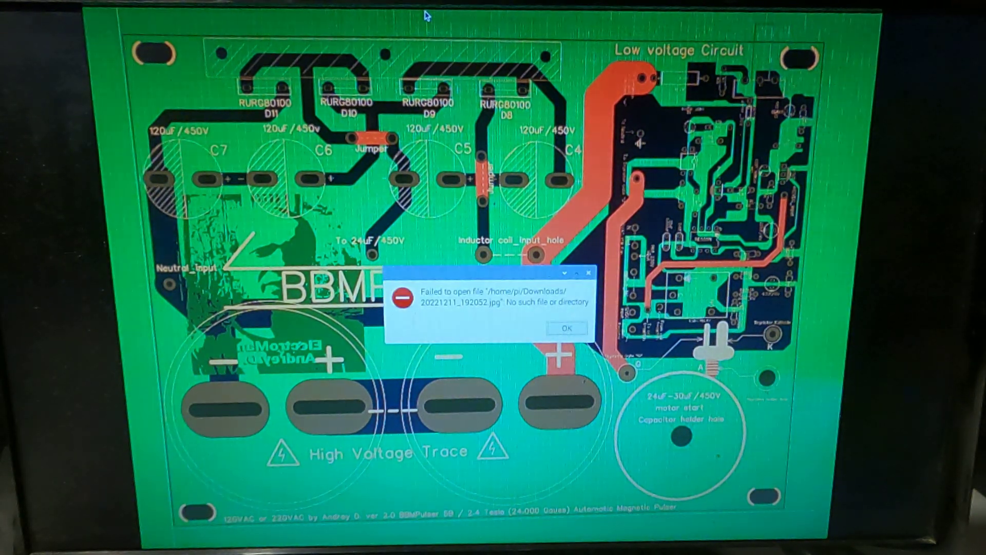
Step: Dismiss the 'Failed to open file' error dialog
{"action": "key", "text": "Return"}
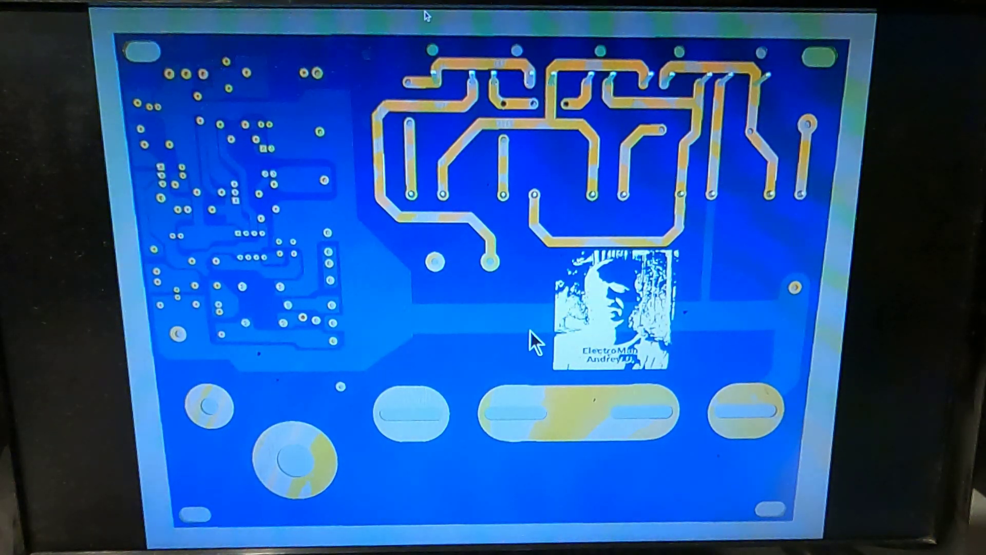
Step: Advance to the next image, the board's blue solder-side render with pads and traces
{"action": "left_click", "coordinate": [529, 330]}
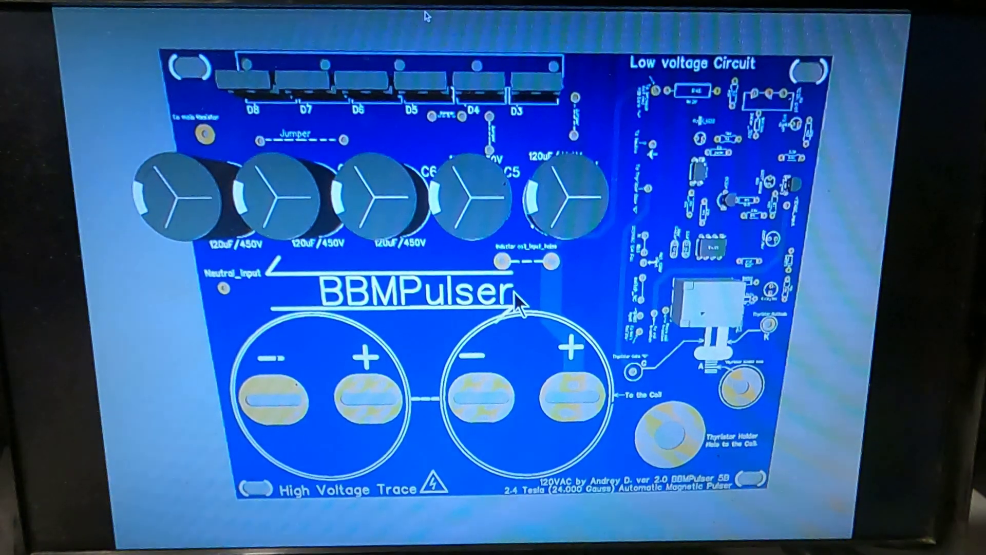
Step: Advance to the angled 3D render of the 120 VAC BBMPulser board
{"action": "left_click", "coordinate": [514, 292]}
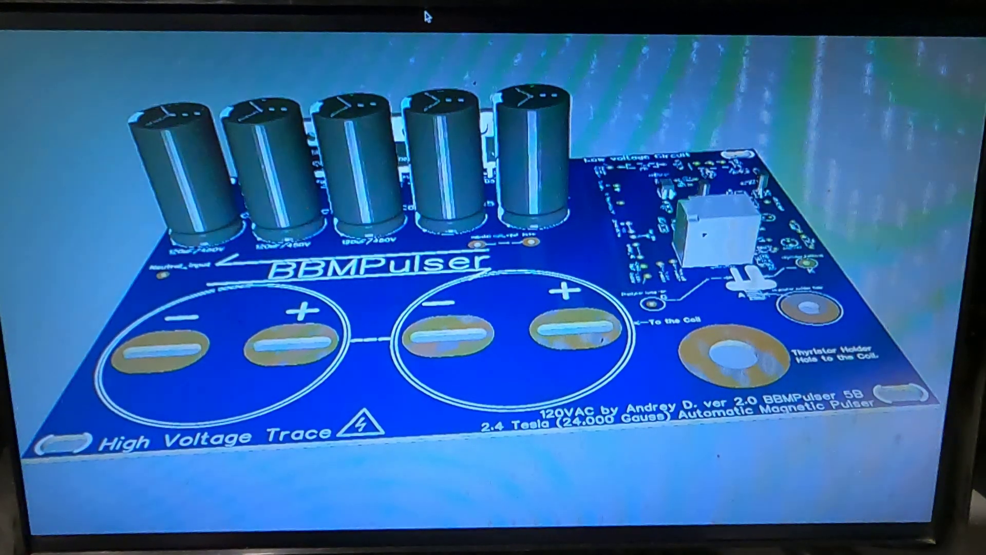
Step: Switch to the flat top-down 3D render of the blue 120 VAC board
{"action": "key", "text": "z"}
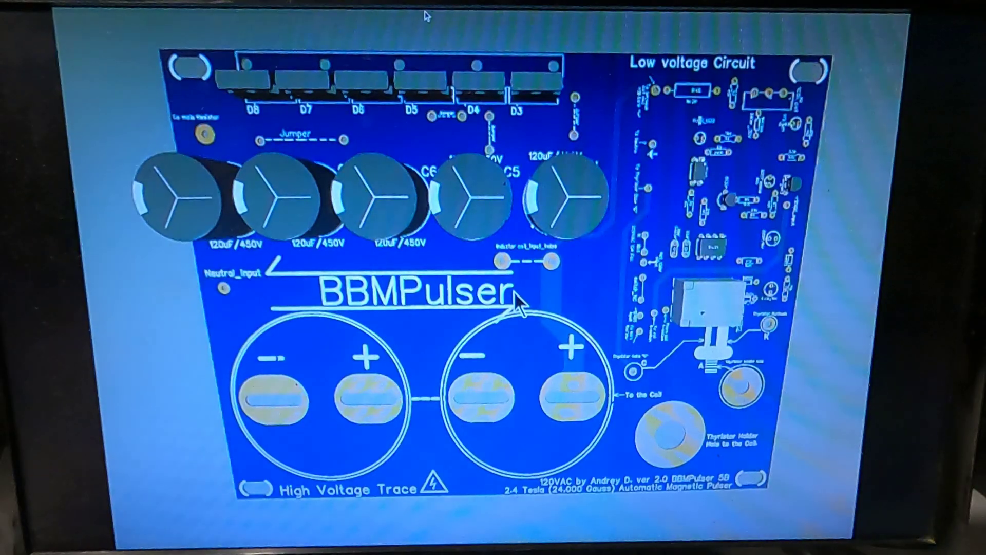